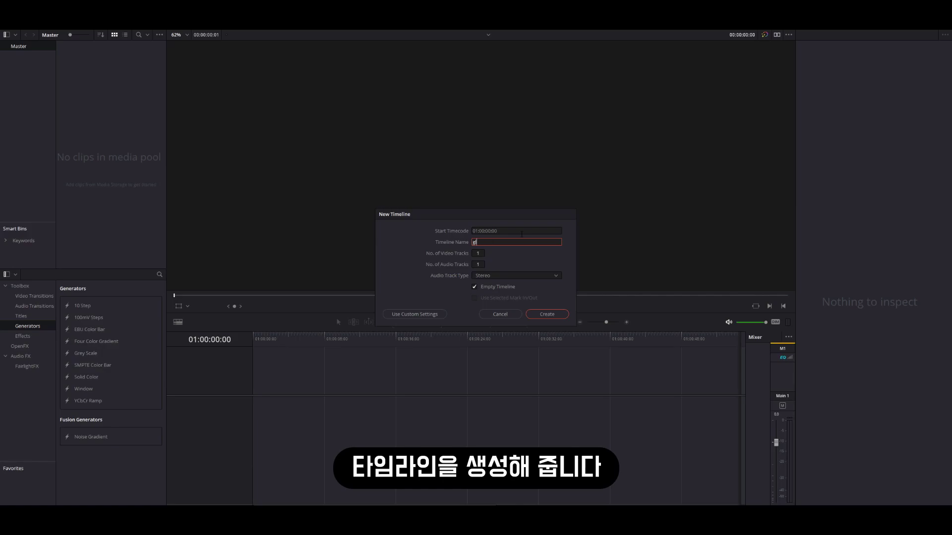
- Create an empty timeline named glitch and place a Solid Color generator at the start of Video 1
key("Return")
left_click_drag(86, 377, 254, 416)
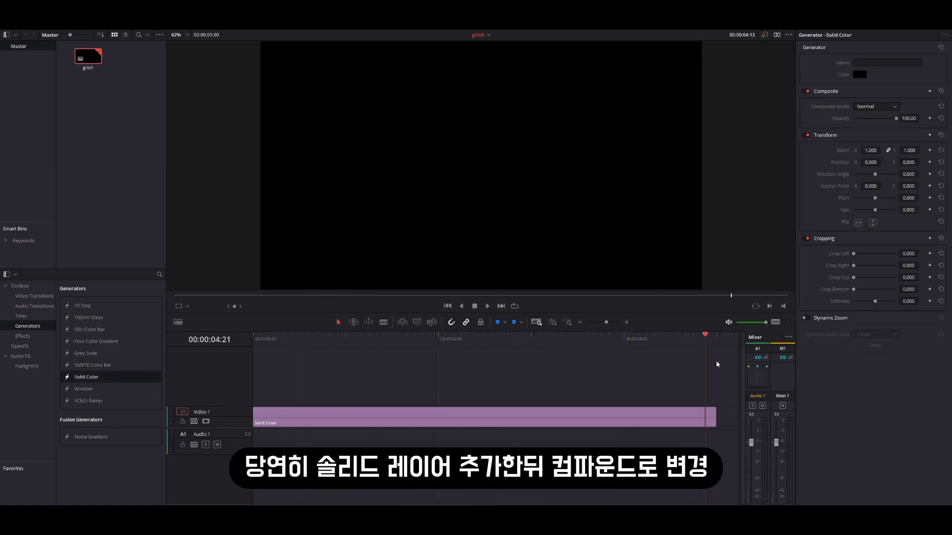
- Convert the Solid Color clip into a compound clip with the default name and return the playhead to the timeline start
right_click(350, 417)
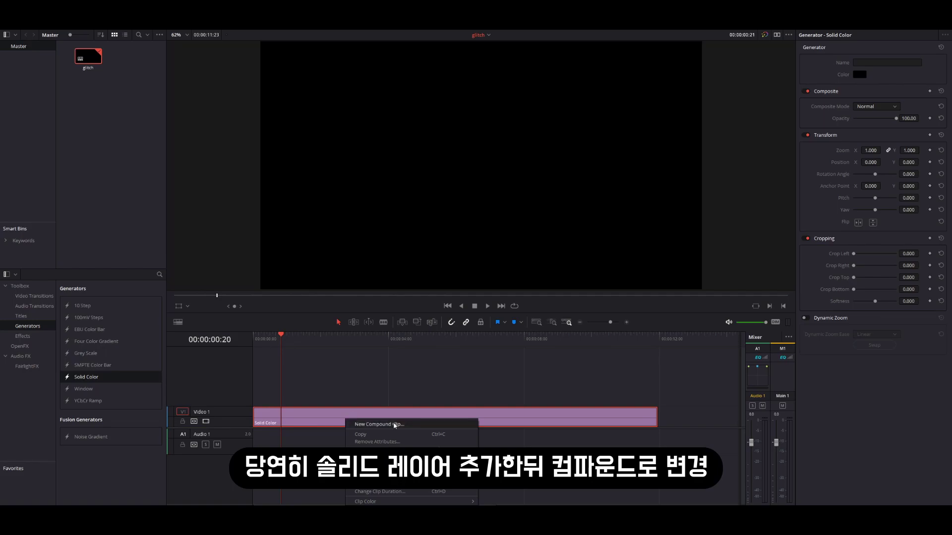
left_click(396, 425)
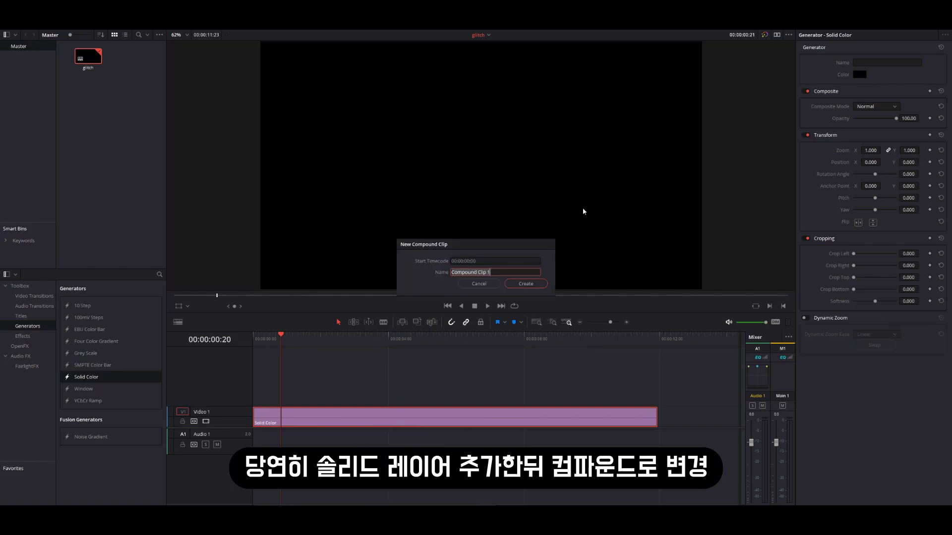
left_click(540, 283)
key("Home")
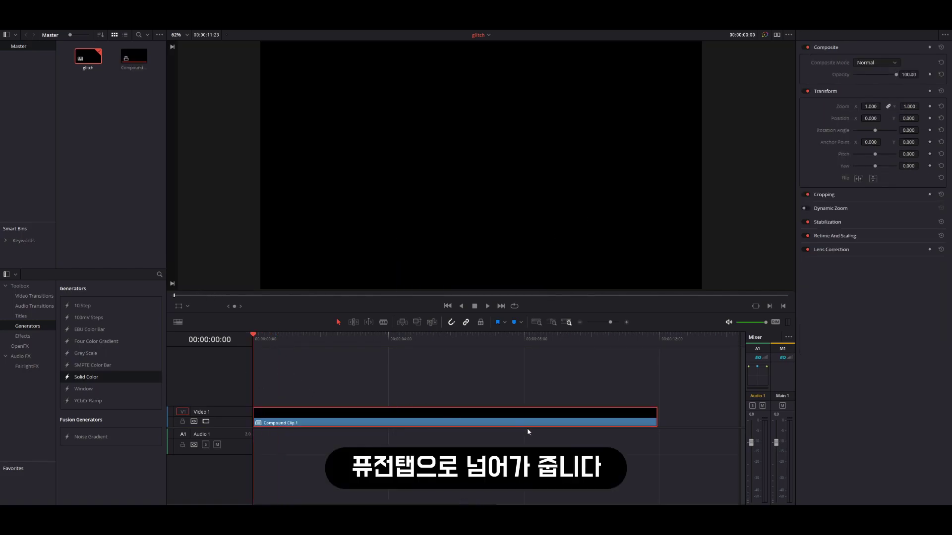
- Switch to the Fusion page, disconnect MediaIn1 from MediaOut1 and move MediaOut1 well away from it
key("shift+5")
left_click(357, 343)
left_click_drag(432, 343, 656, 391)
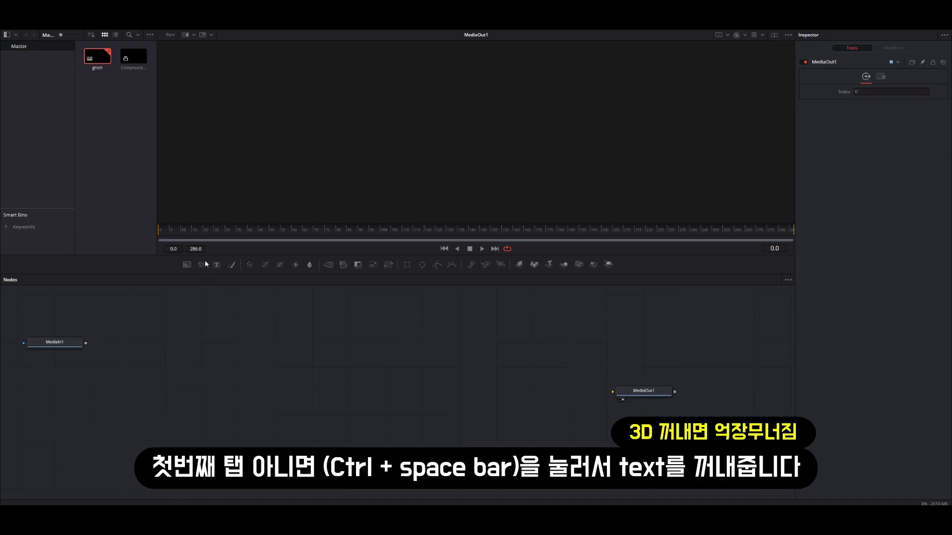
- Add a Text node between the media nodes and attach a Prism Blur node to its output
left_click_drag(219, 266, 257, 286)
key("ctrl+space")
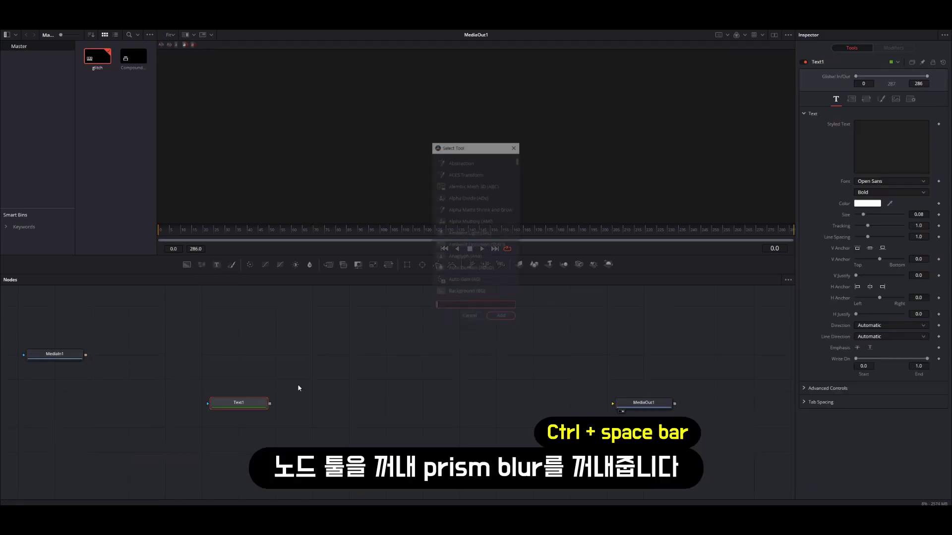
type("prism")
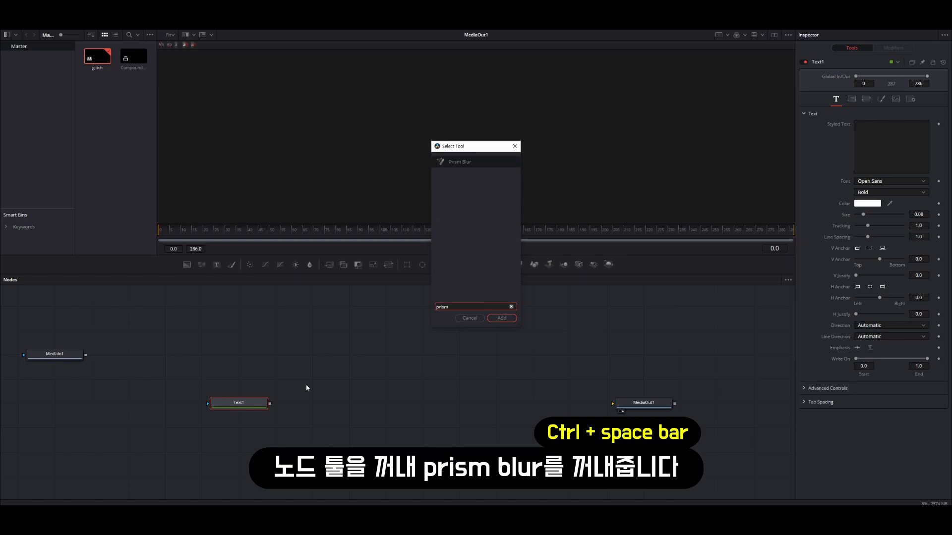
key("Return")
left_click_drag(322, 404, 359, 404)
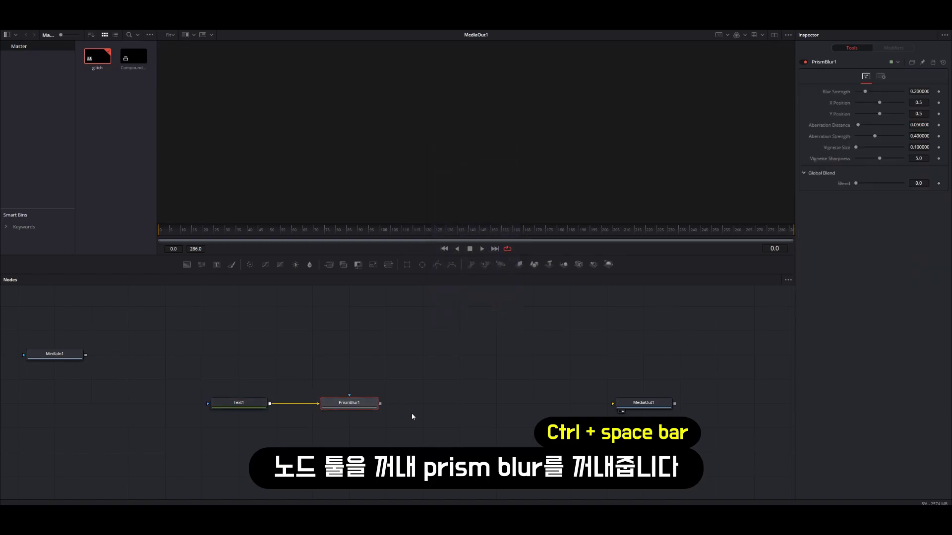
- Add a JPEG Damage node after the Prism Blur and connect its output to MediaOut1
key("ctrl+space")
type("jpe")
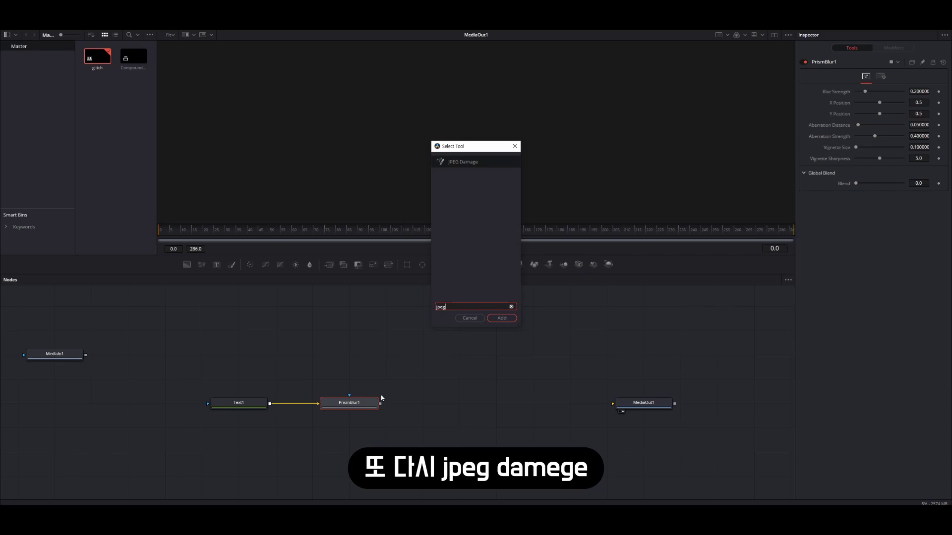
key("Return")
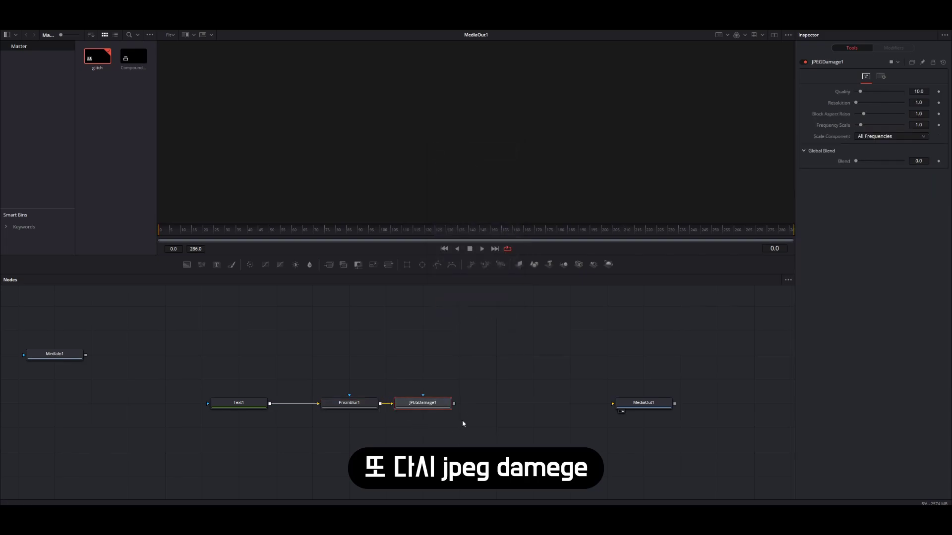
left_click_drag(453, 403, 622, 410)
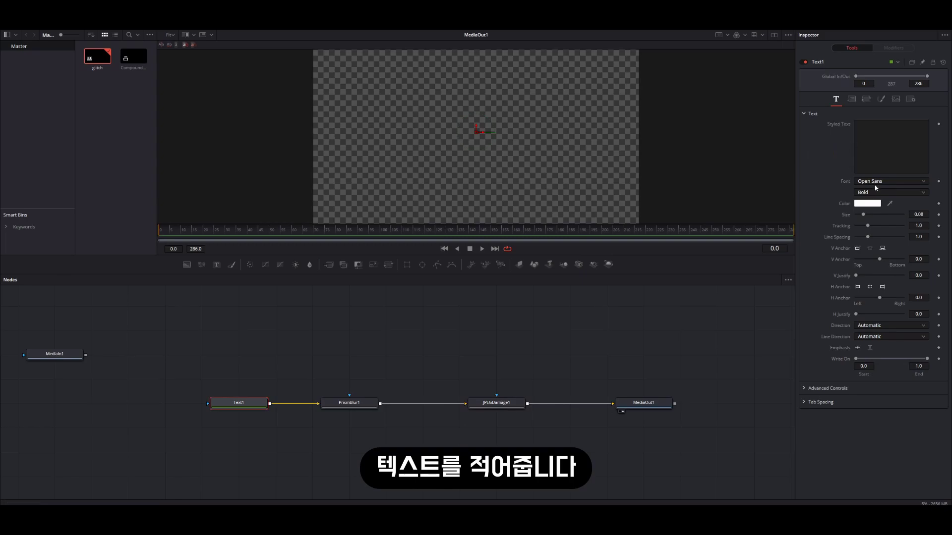
- Enter the text 글리치 in Text1, using the Noto Sans Mono CJK KR font at size 0.2637
left_click(875, 184)
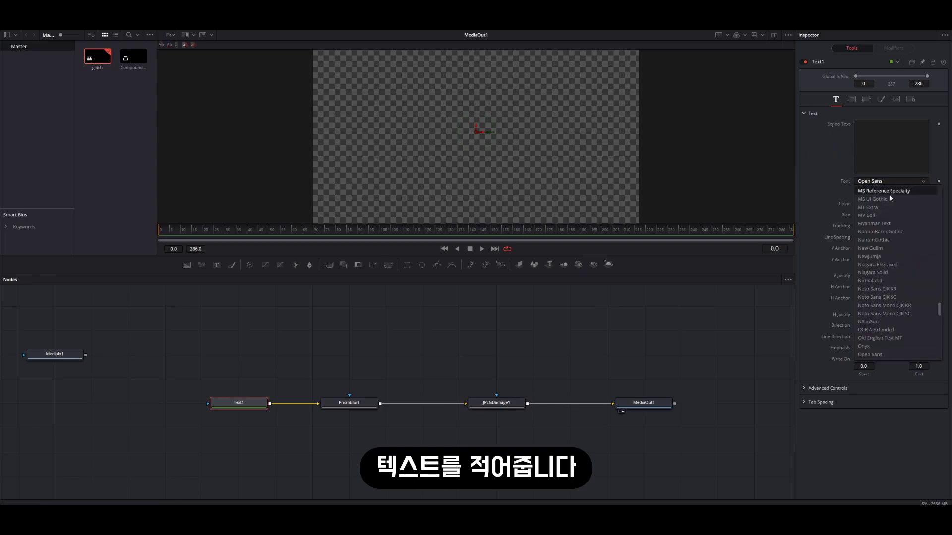
left_click(901, 134)
type("글리치")
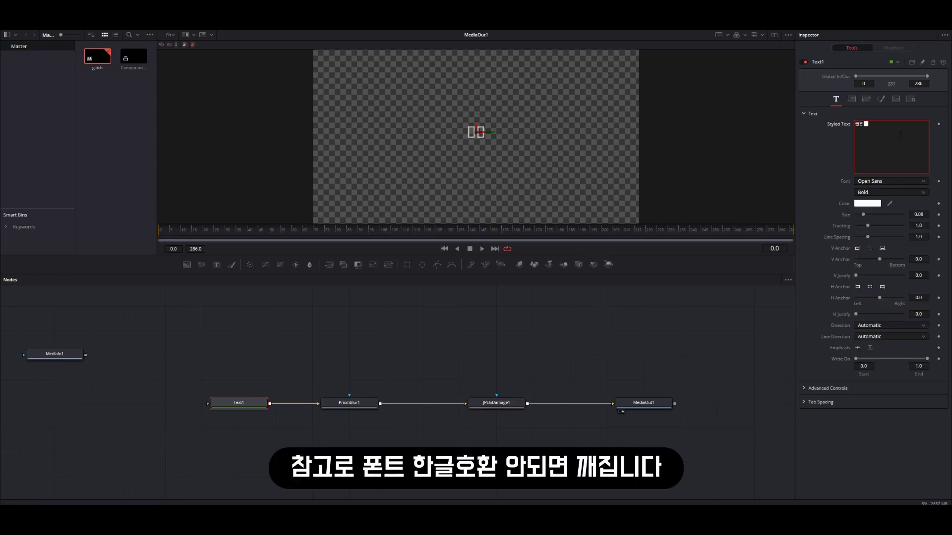
left_click(426, 106)
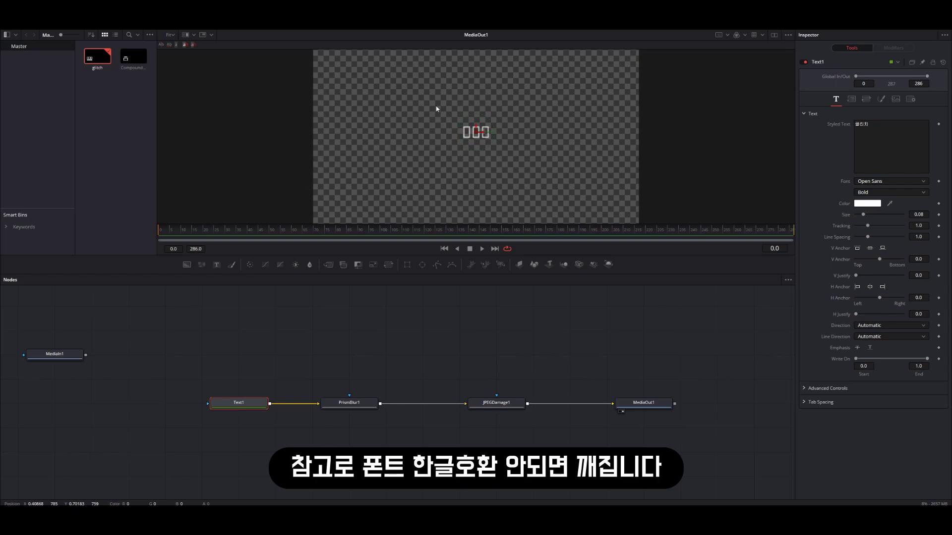
left_click(891, 181)
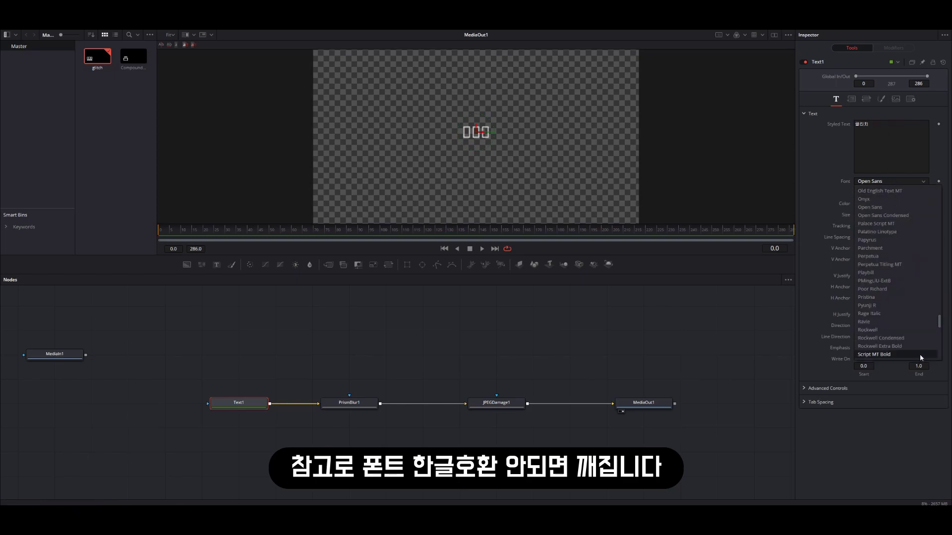
left_click(879, 161)
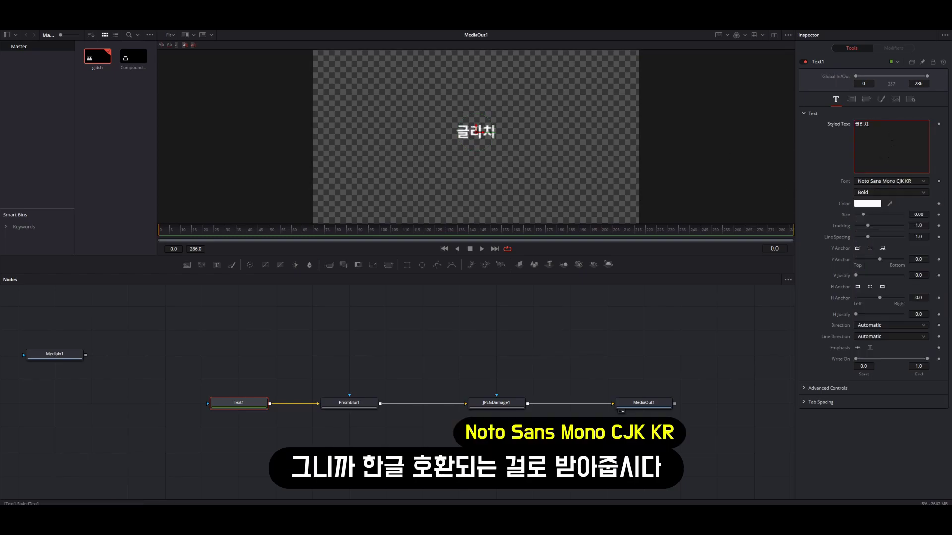
left_click_drag(863, 215, 880, 214)
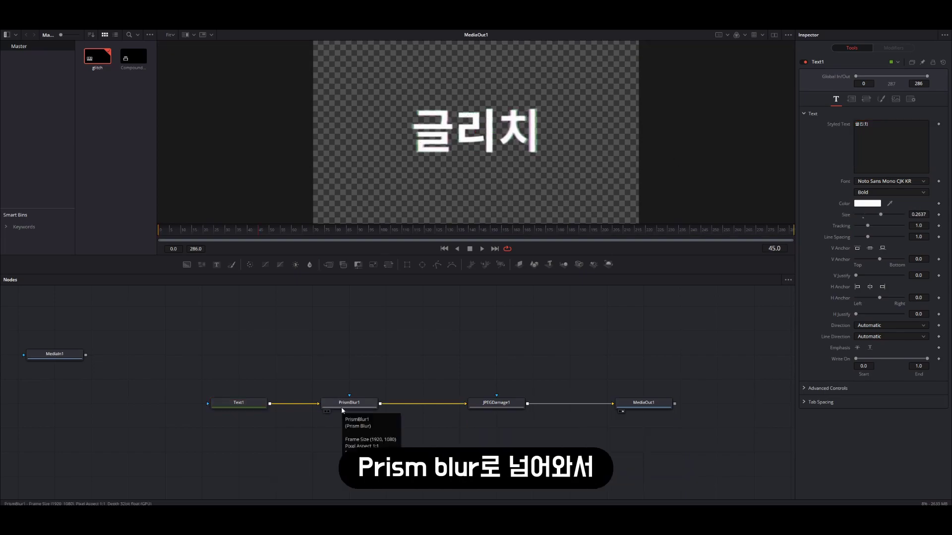
- Keyframe PrismBlur1's Blend at 1 on frame 44 and 0 on frame 45
left_click(343, 404)
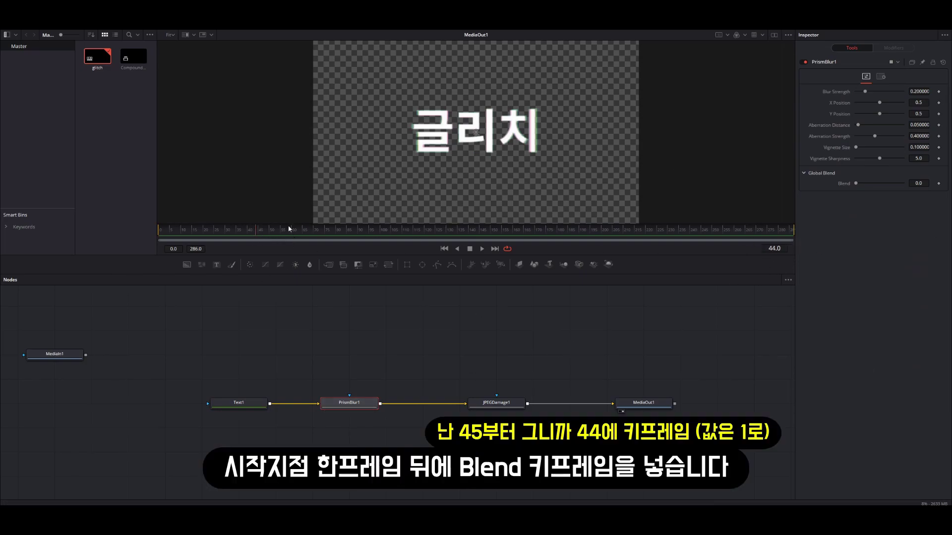
left_click(938, 183)
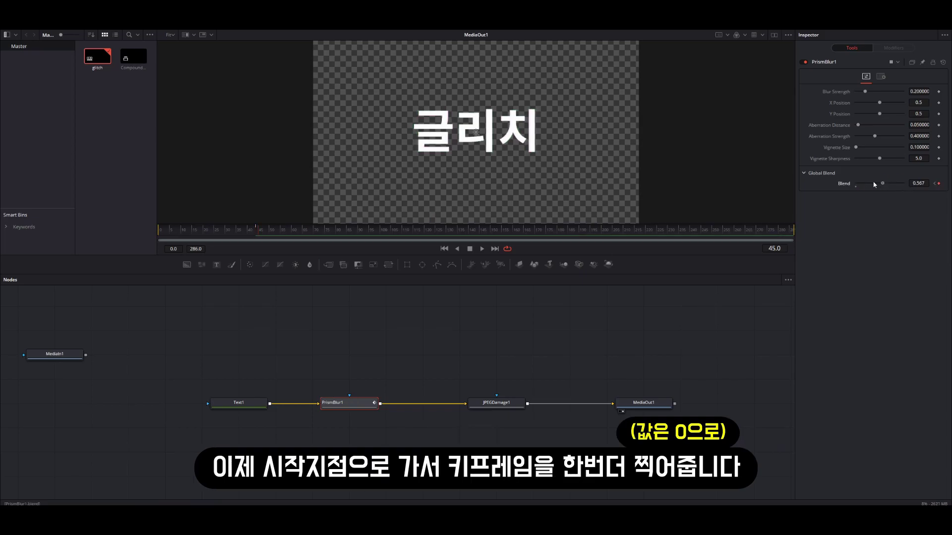
key("Right")
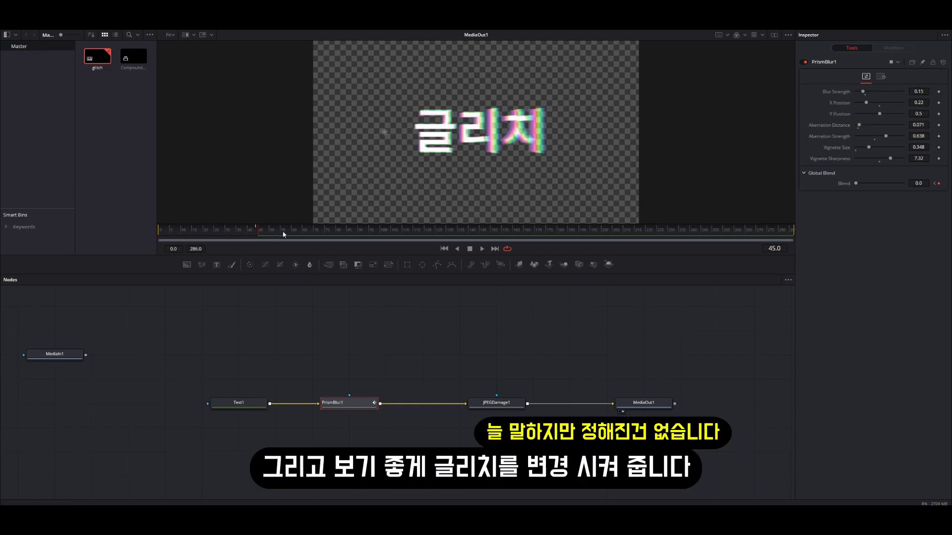
- Keyframe PrismBlur1's Blend at 0 on frame 55 and 1 on frame 56
left_click(283, 234)
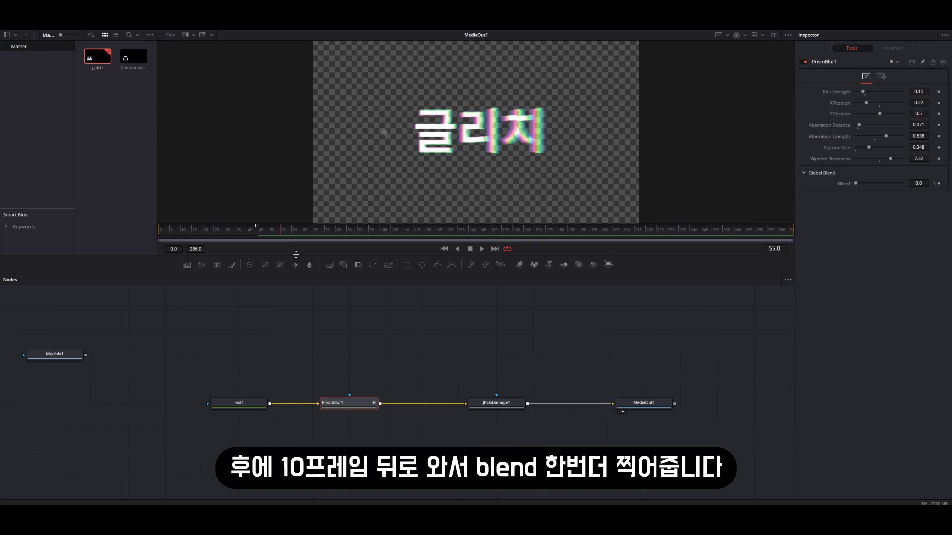
left_click(939, 184)
key("Right")
left_click_drag(855, 185, 904, 183)
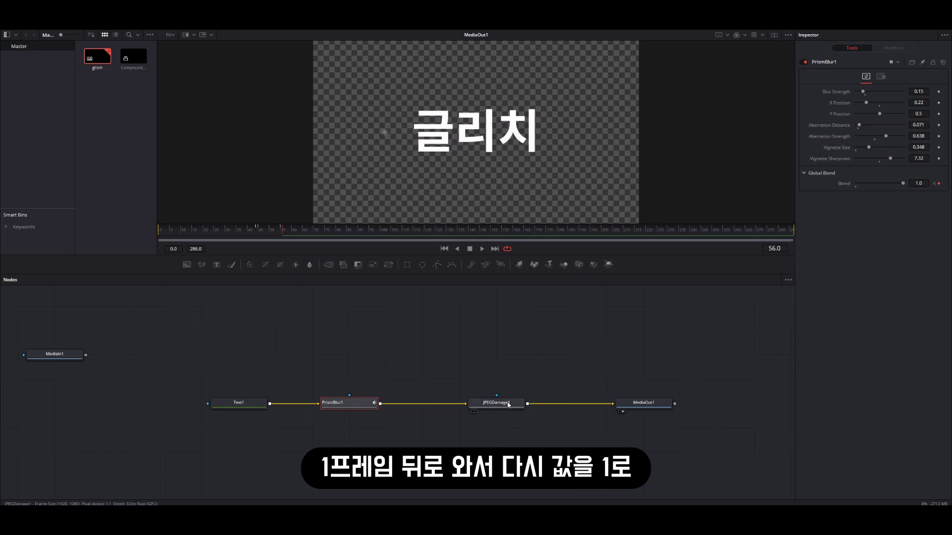
- Keyframe JPEGDamage1's Blend at 1 on frame 44 and 0 on frame 45, and set its Block Aspect Ratio to 3.11
left_click(511, 407)
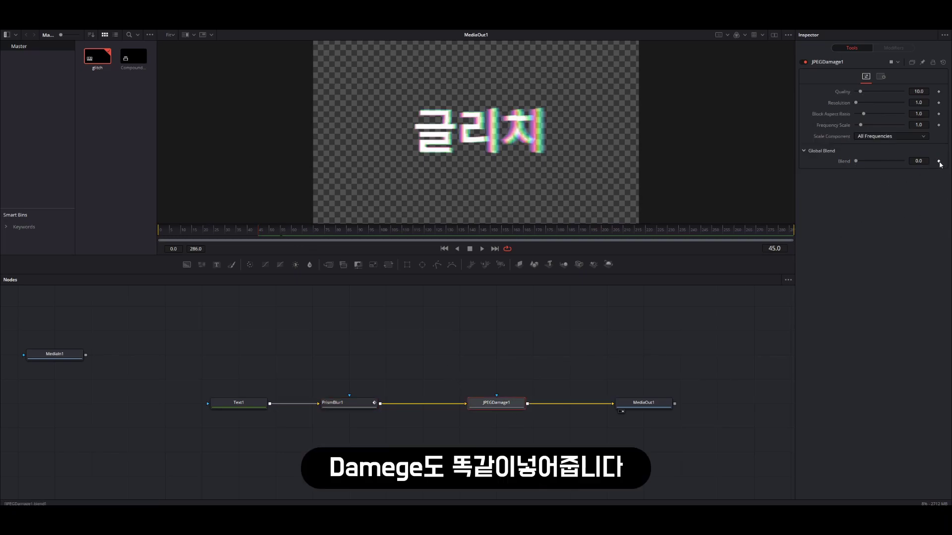
key("Left")
left_click(939, 162)
key("Right")
left_click_drag(856, 161, 915, 158)
left_click_drag(806, 204, 841, 205)
left_click_drag(873, 284, 741, 271)
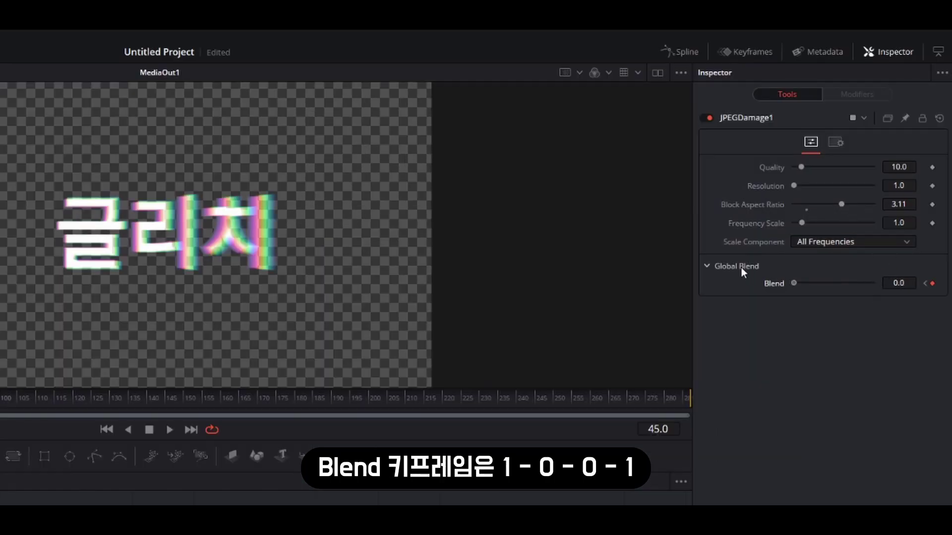
left_click(924, 286)
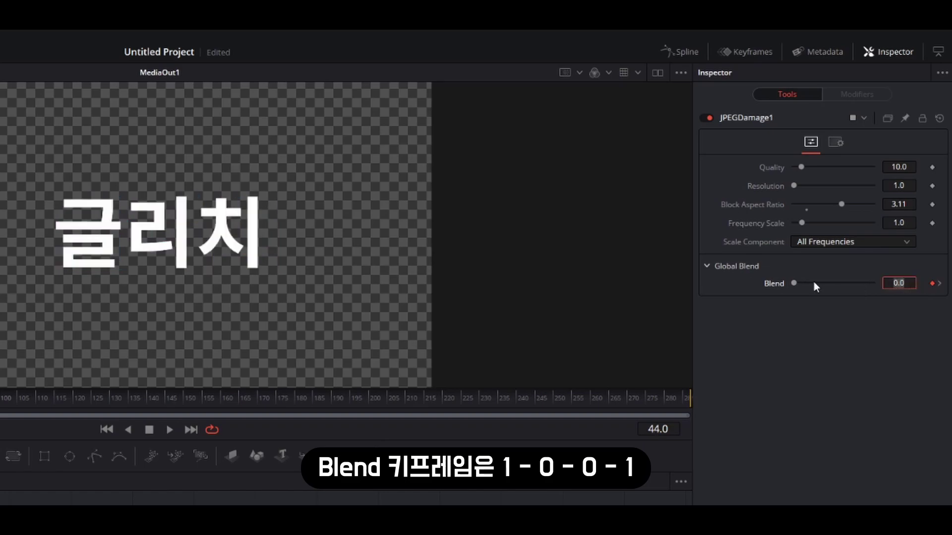
left_click_drag(801, 283, 938, 287)
left_click(938, 286)
- On frame 45, keyframe JPEGDamage1's Resolution at 24.75, Block Aspect Ratio at 5.0 and Frequency Scale at 10.0
left_click_drag(794, 185, 887, 205)
left_click(707, 265)
left_click(707, 265)
left_click(932, 223)
left_click(932, 204)
left_click_drag(833, 186, 890, 205)
left_click_drag(836, 186, 858, 186)
left_click(931, 186)
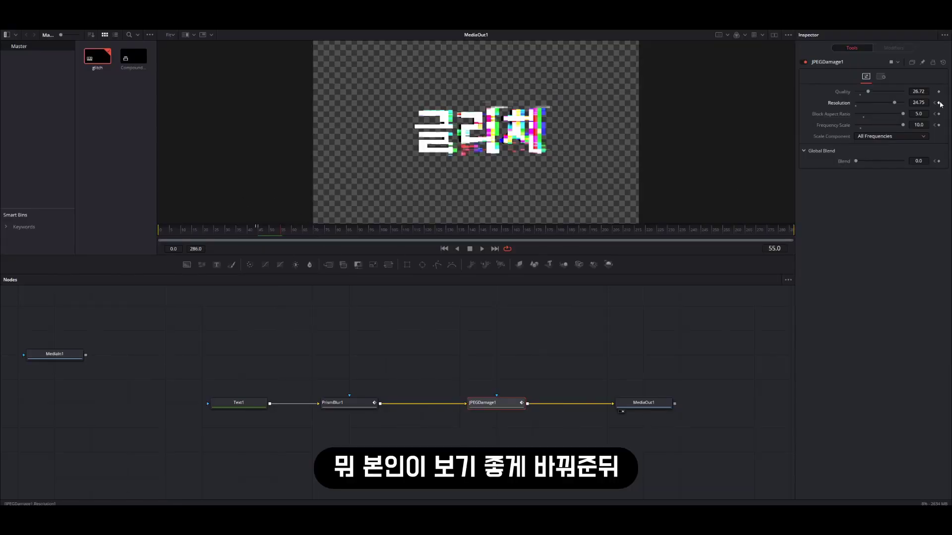
- On frame 55, keyframe JPEGDamage1's Resolution at 14.47, Block Aspect Ratio at 2.392, Frequency Scale at 4.72 and Blend at 0, with Blend 1 on frame 56
left_click(939, 115)
left_click(939, 126)
left_click_drag(903, 114, 877, 109)
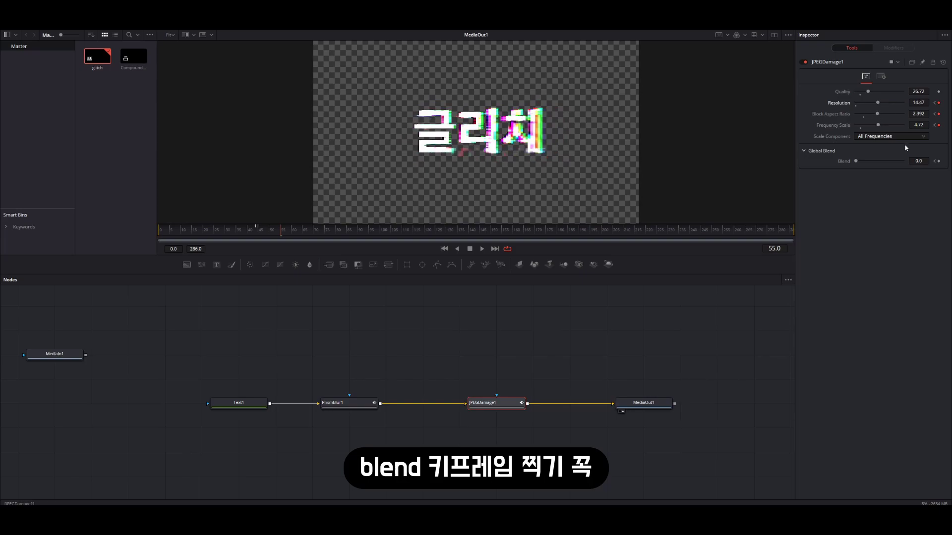
left_click(938, 161)
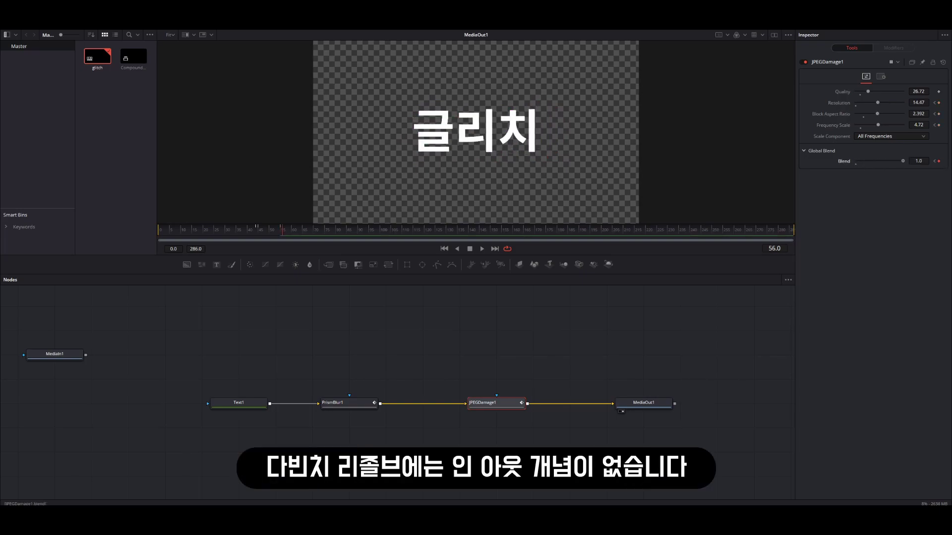
- Play back and scrub through the text glitch between about frames 30 and 56
left_click(227, 231)
key("space")
left_click_drag(240, 231, 278, 232)
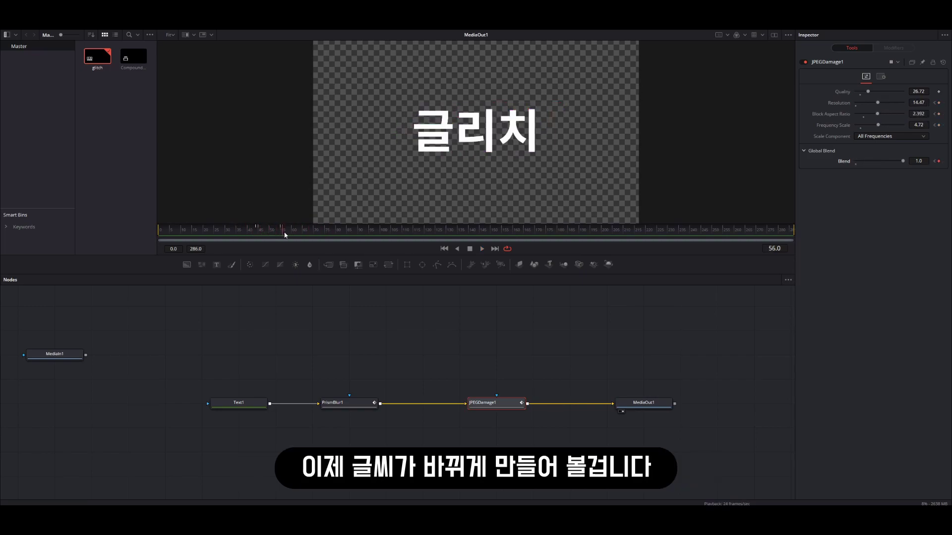
left_click(272, 233)
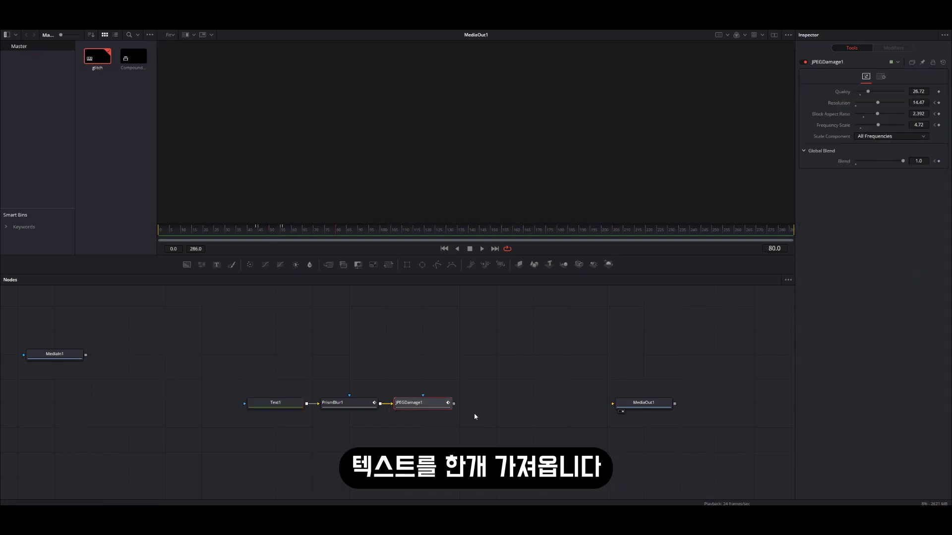
- Add a second Text node below Text1 and chain it to its own Prism Blur and JPEG Damage nodes
left_click(216, 264)
left_click_drag(493, 402, 278, 427)
left_click(291, 441)
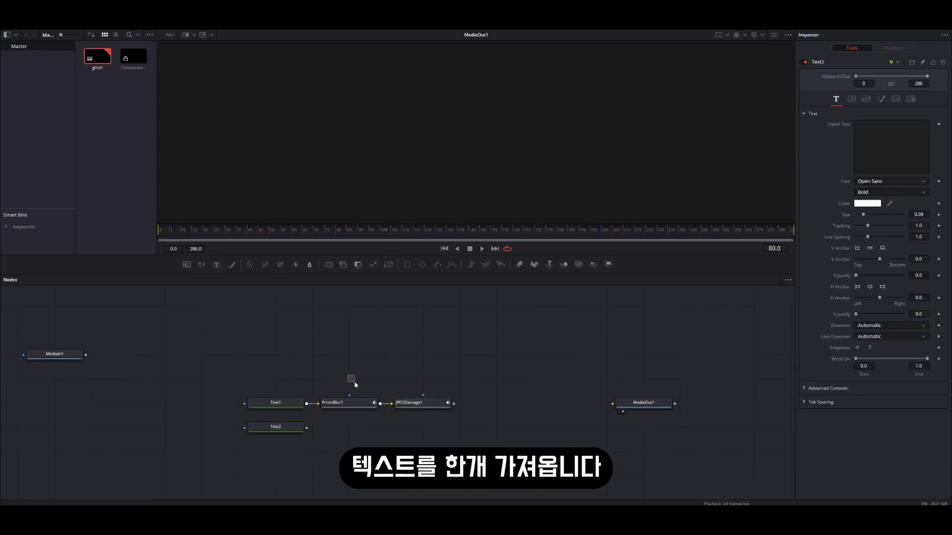
left_click(272, 427)
key("ctrl+space")
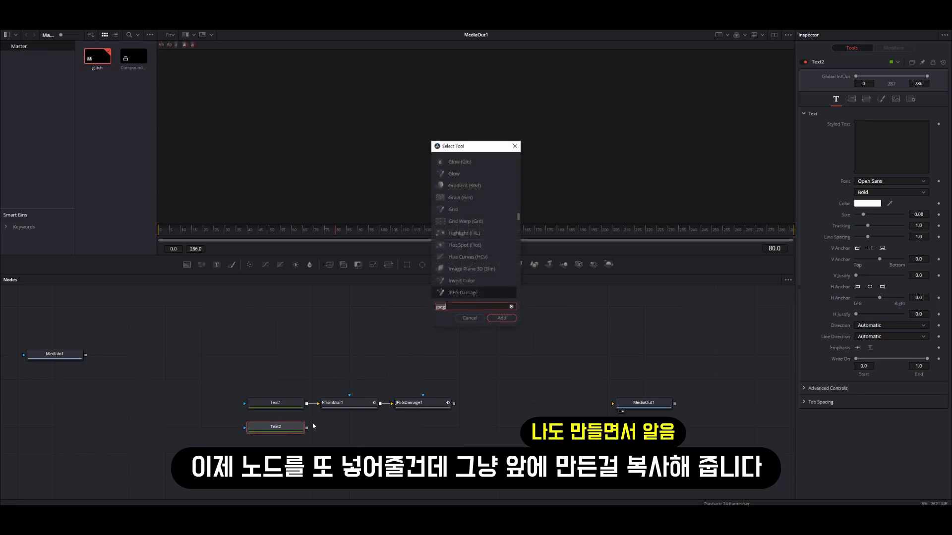
left_click(500, 318)
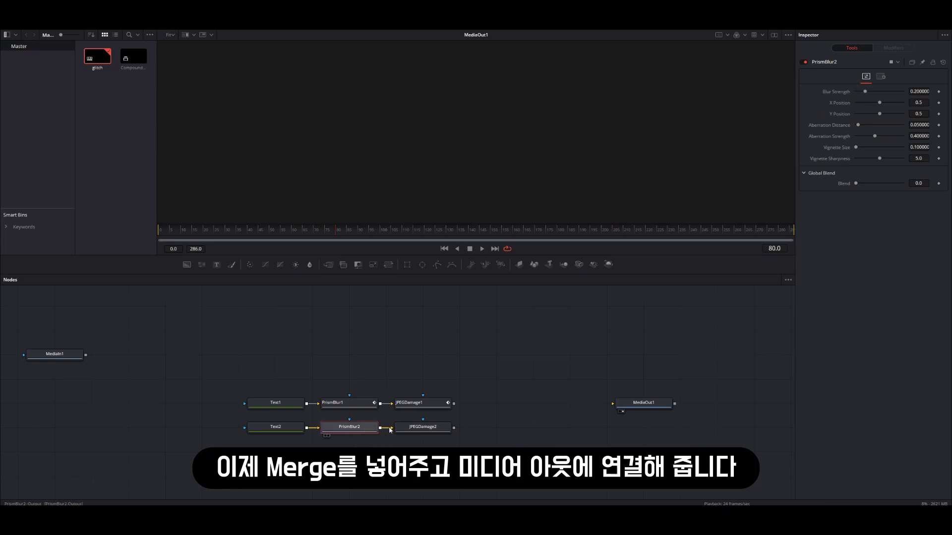
- Merge the outputs of JPEGDamage1 and JPEGDamage2, and merge that result with a Background node feeding MediaOut1
left_click_drag(454, 404, 453, 427)
left_click_drag(527, 428, 500, 413)
left_click(474, 391)
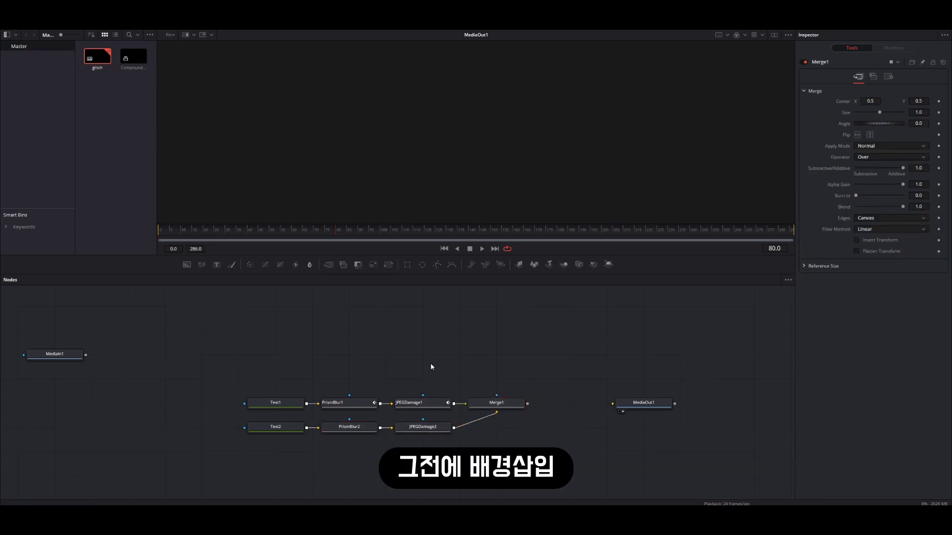
left_click_drag(186, 265, 555, 409)
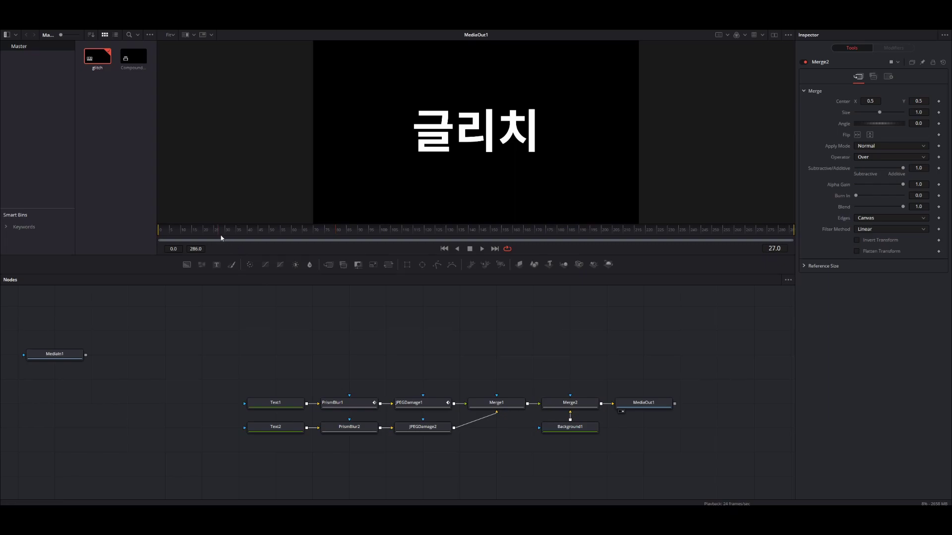
left_click(570, 427)
left_click(867, 135)
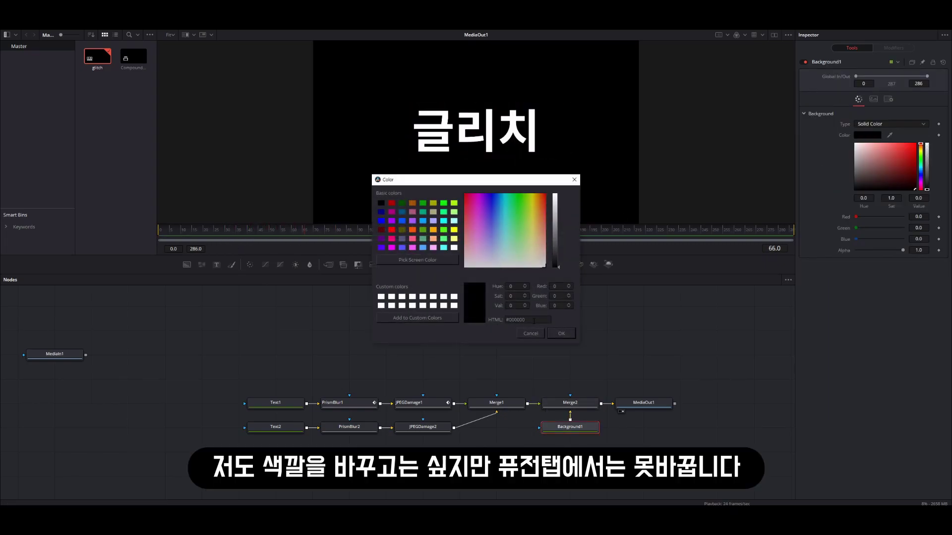
left_click_drag(533, 321, 505, 321)
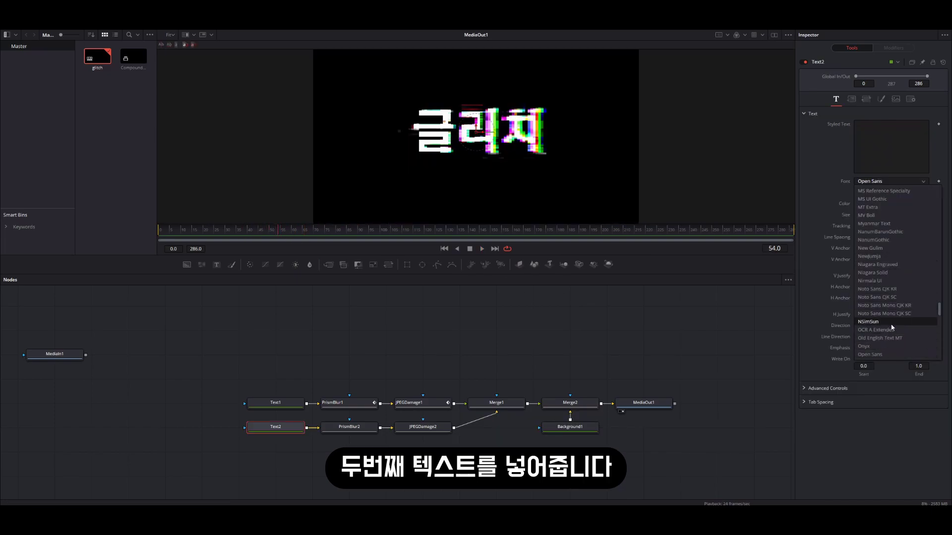
- Set Text2's font to Noto Sans Mono CJK KR Bold and its styled text to "배우고 싶어?"
scroll(895, 308, "down", 1)
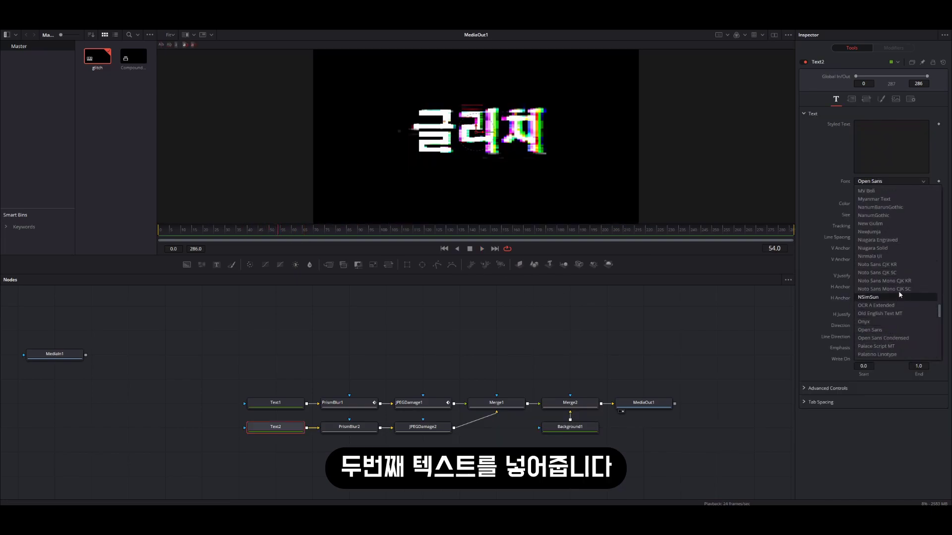
left_click(897, 296)
left_click(902, 152)
key("BackSpace")
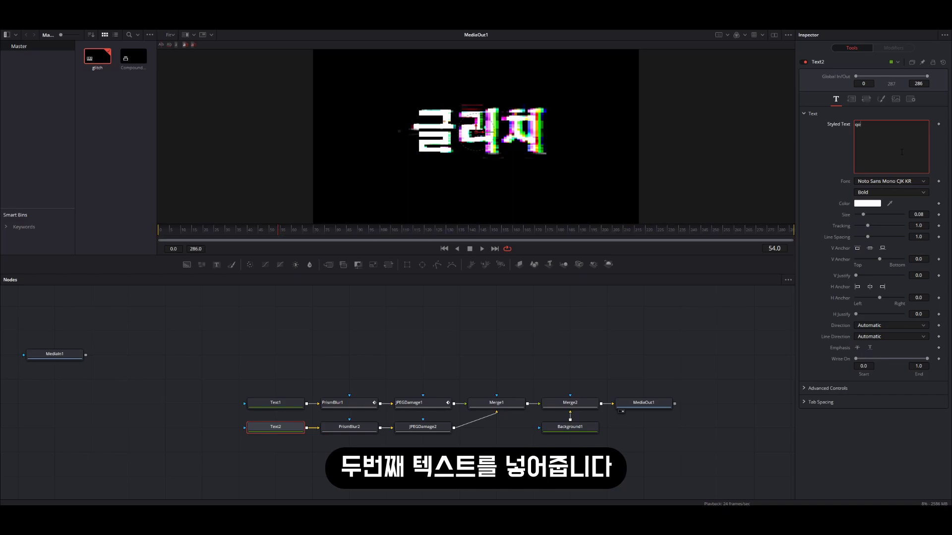
type("배우고 싶어?")
left_click(826, 196)
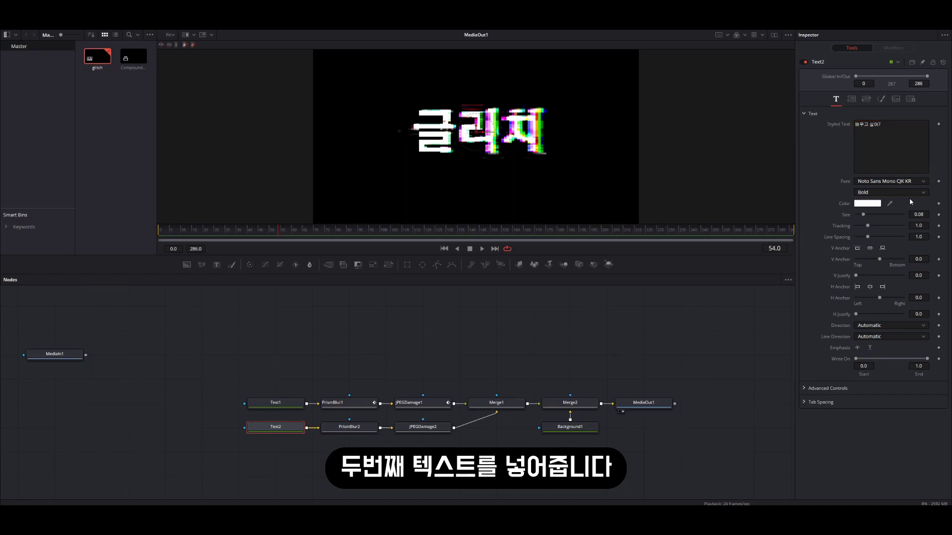
- Match Text2's size to Text1's 0.2637 and reduce it to 0.202
left_click(285, 403)
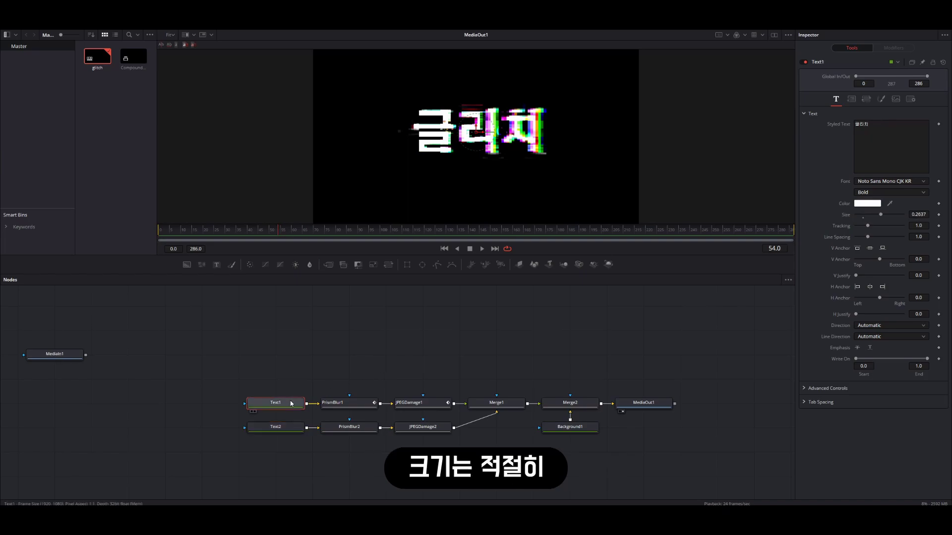
left_click(280, 429)
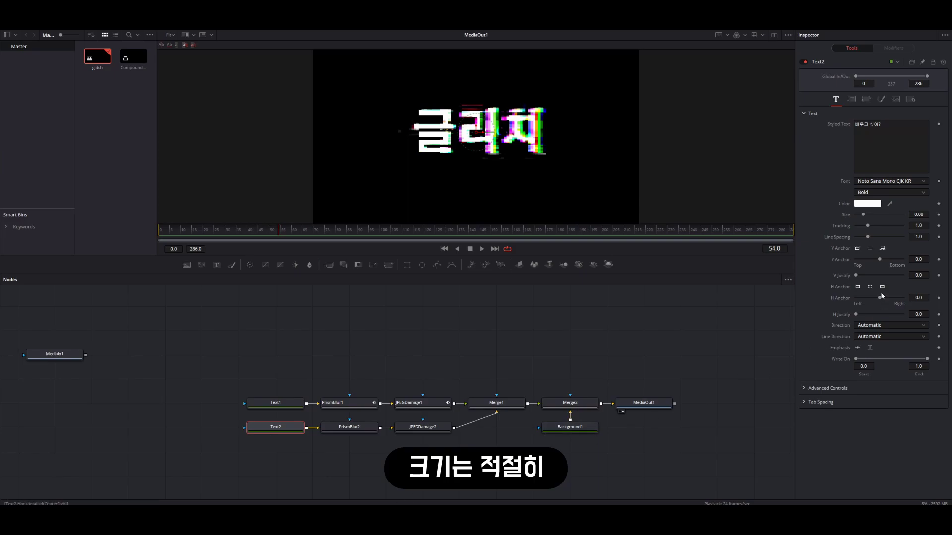
double_click(920, 214)
type("0")
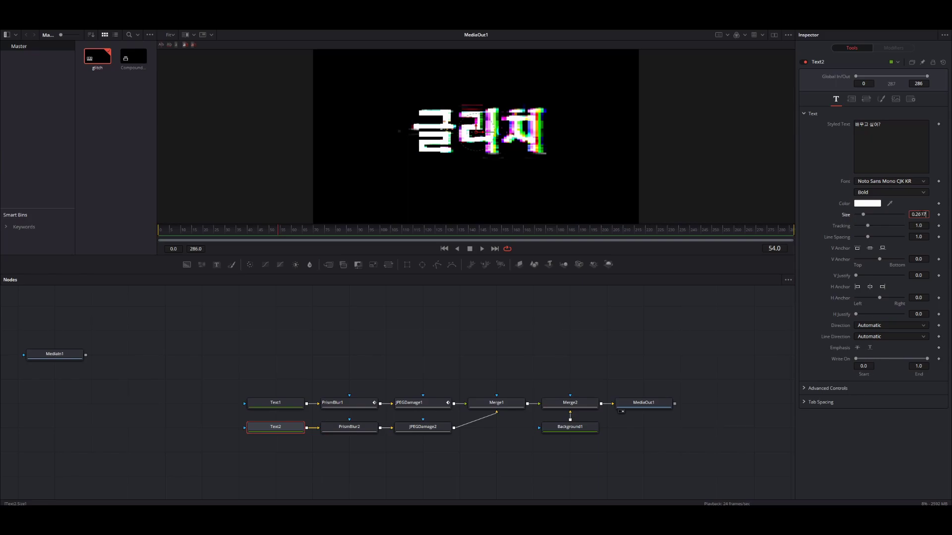
key("Return")
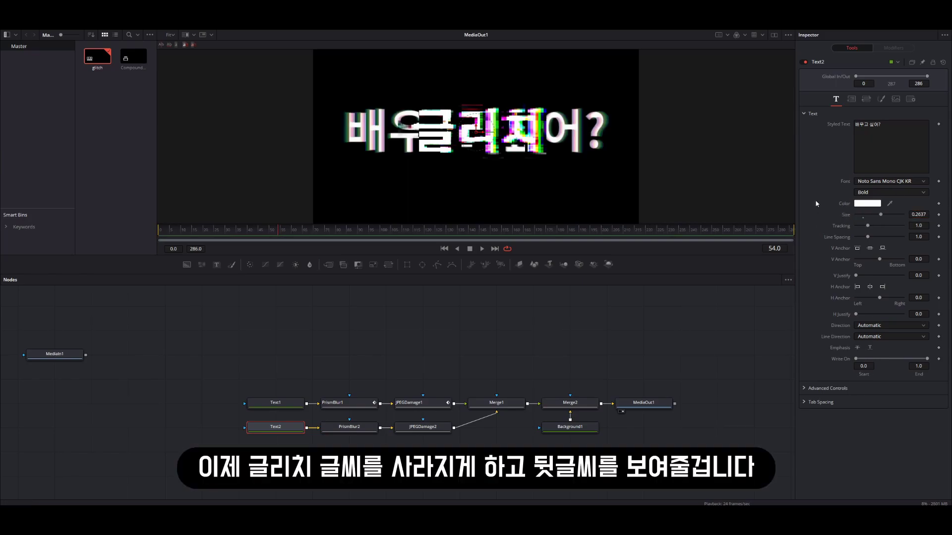
left_click_drag(881, 215, 874, 215)
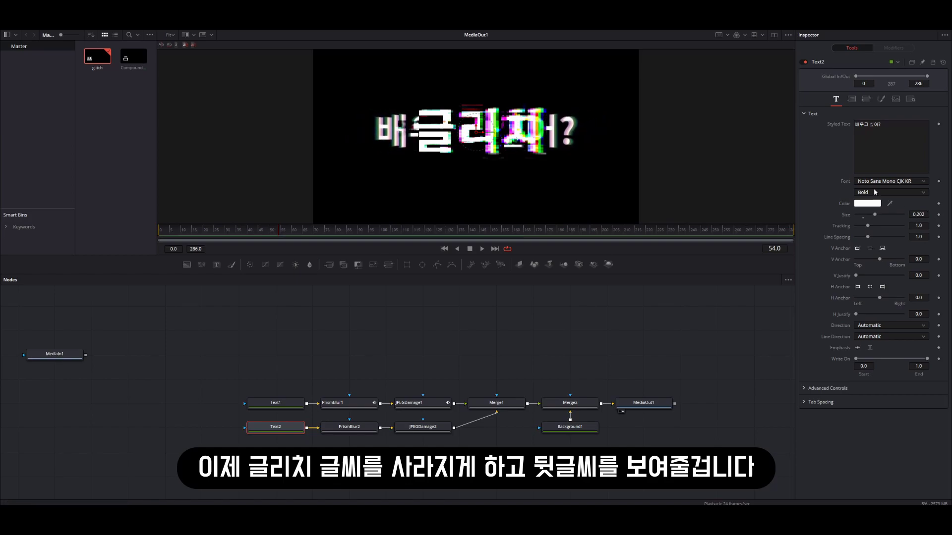
- Keyframe Text2's shading Opacity at 0 on frame 53 and at 1 on frame 54
key("Left")
left_click(880, 99)
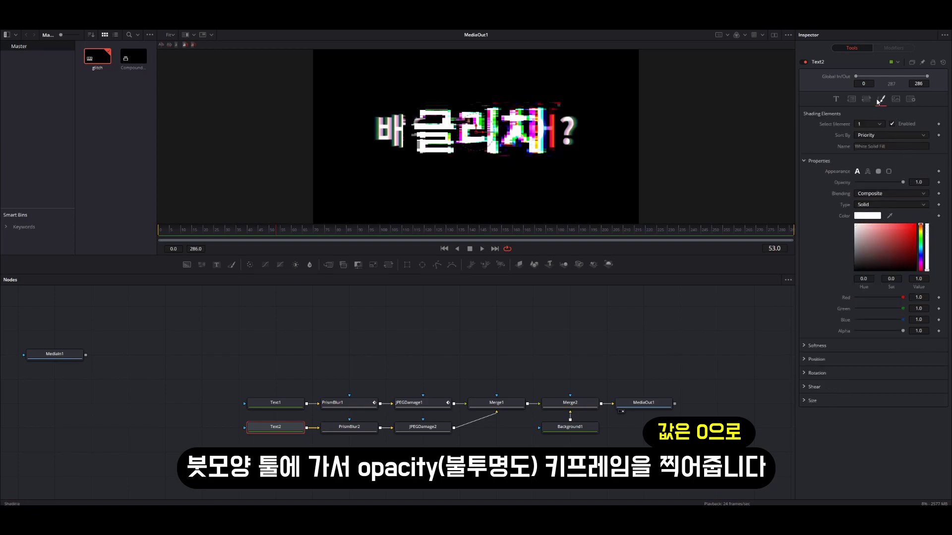
left_click_drag(903, 183, 824, 178)
left_click(938, 183)
key("Right")
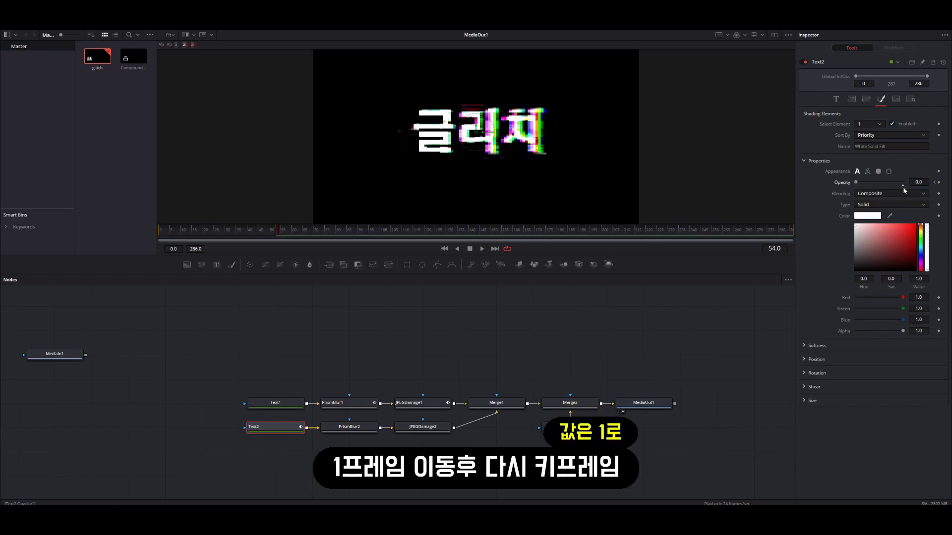
left_click(903, 186)
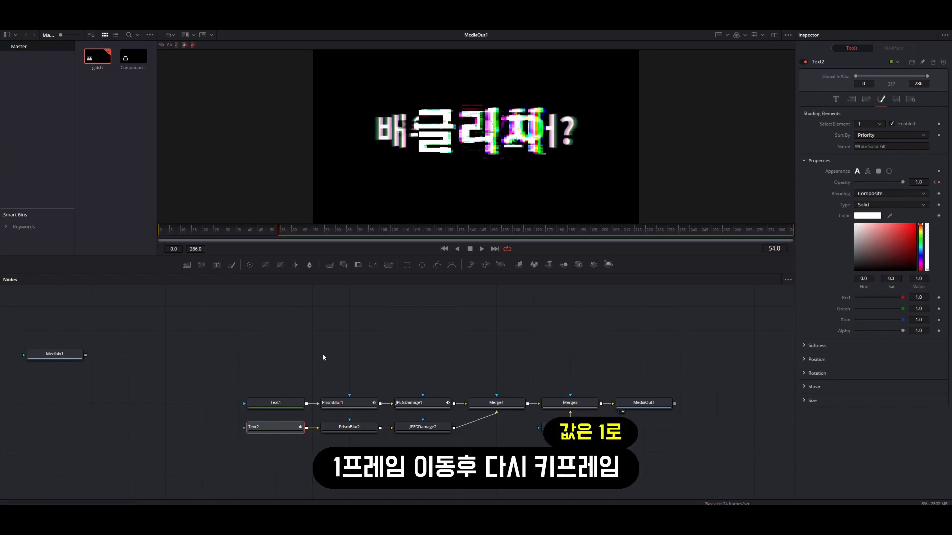
- Keyframe Text1's shading Opacity at 1 on frame 53 and at 0 on frame 54, and scrub across the switch
left_click(278, 406)
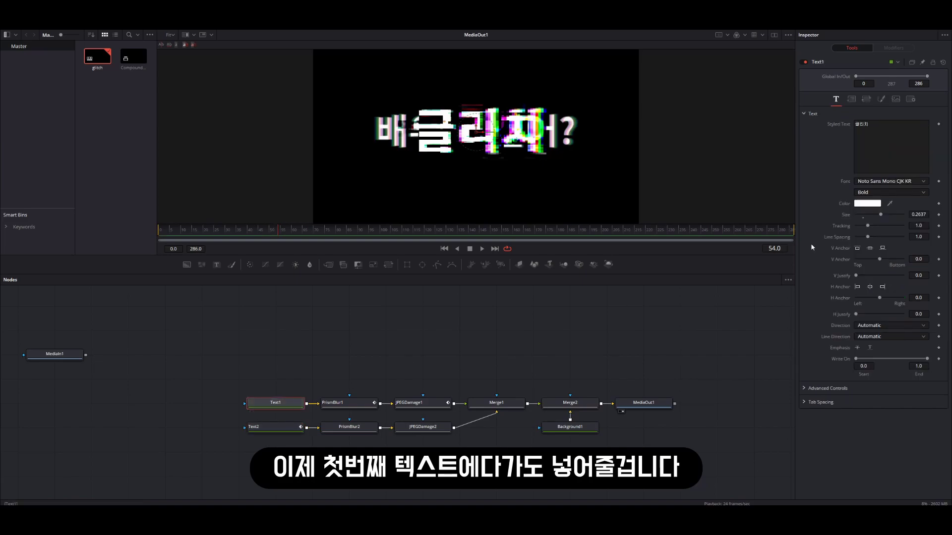
left_click(881, 99)
left_click(938, 183)
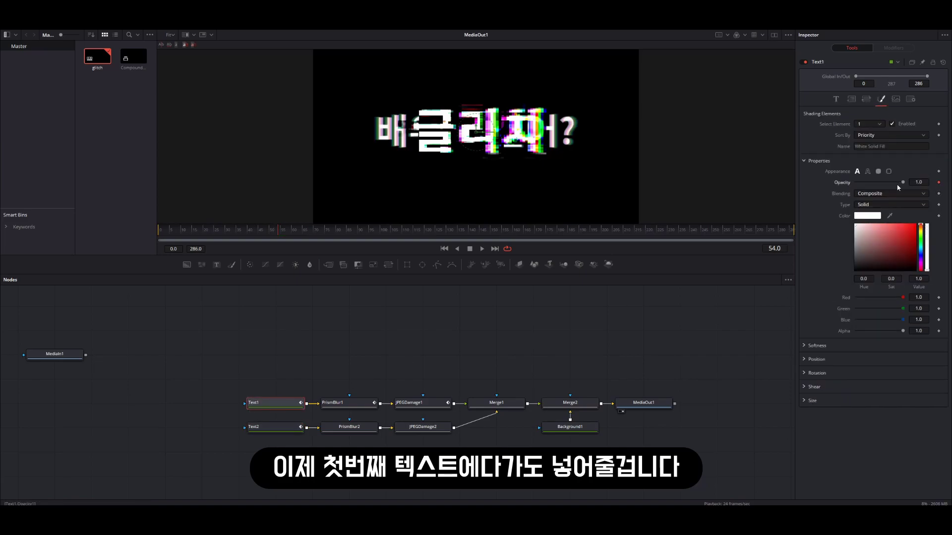
key("Left")
key("Right")
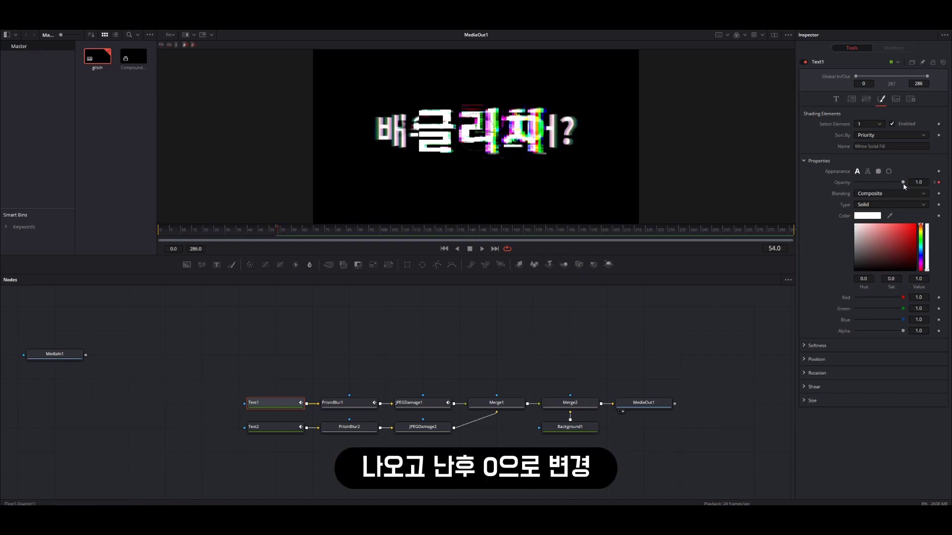
left_click_drag(903, 183, 855, 183)
left_click_drag(257, 231, 277, 232)
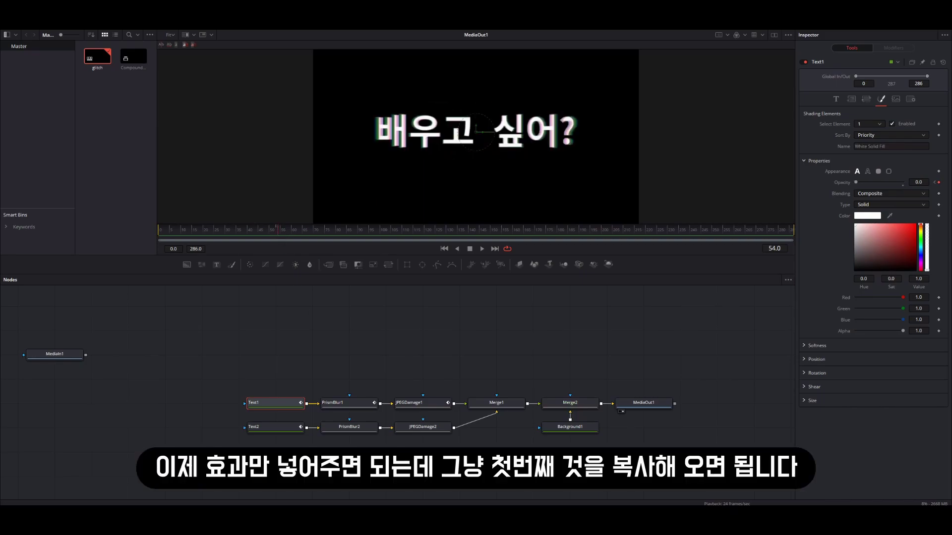
- Replace PrismBlur2 and JPEGDamage2 with copies of PrismBlur1 and JPEGDamage1, connect them between Text2 and Merge1, and preview the transition
left_click_drag(451, 383, 407, 430)
key("ctrl+c")
key("ctrl+v")
key("Delete")
left_click(402, 421)
left_click_drag(307, 428, 475, 450)
left_click_drag(474, 453, 496, 407)
left_click(449, 359)
mouse_move(288, 234)
left_mouse_down()
mouse_move(213, 233)
mouse_move(278, 229)
left_mouse_up()
key("space")
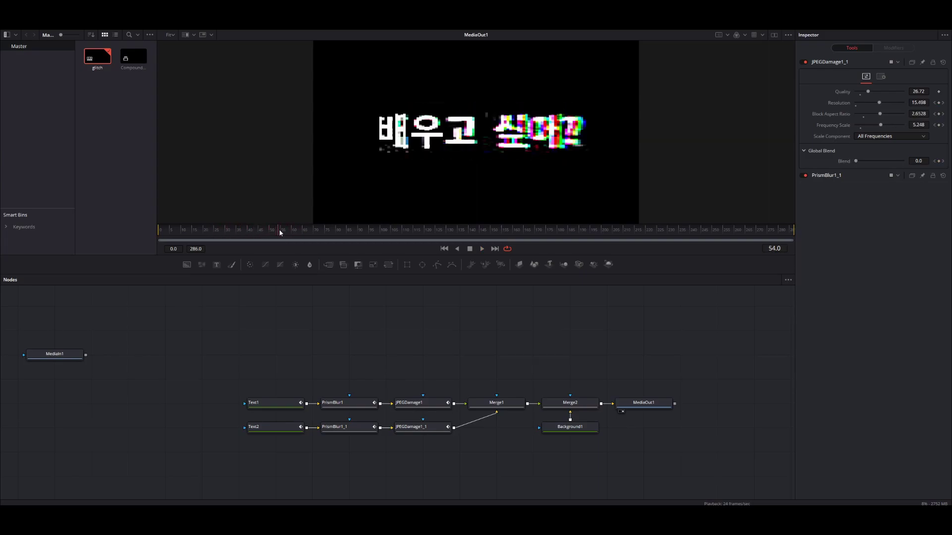
- Toggle Text2's Opacity keyframe on frame 53 and advance one frame
key("Left")
left_click(270, 426)
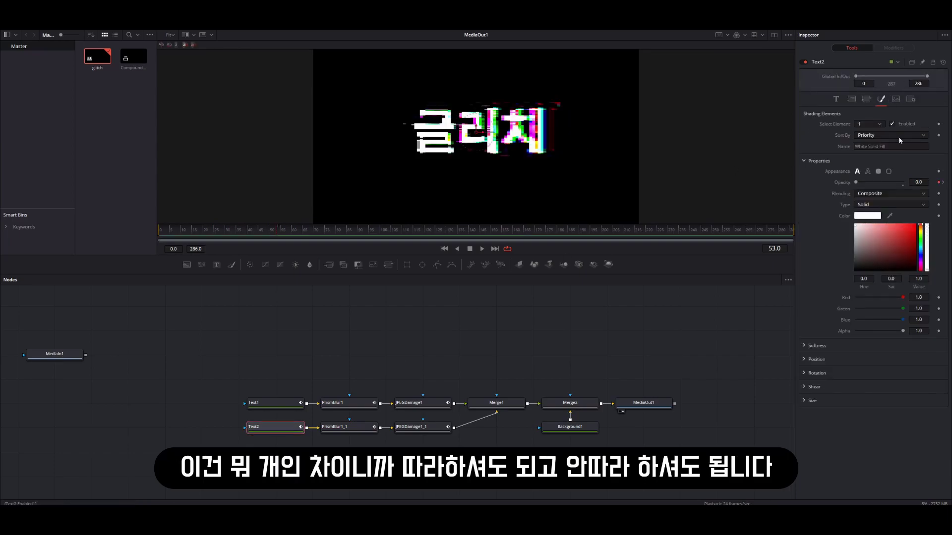
left_click(938, 183)
key("Right")
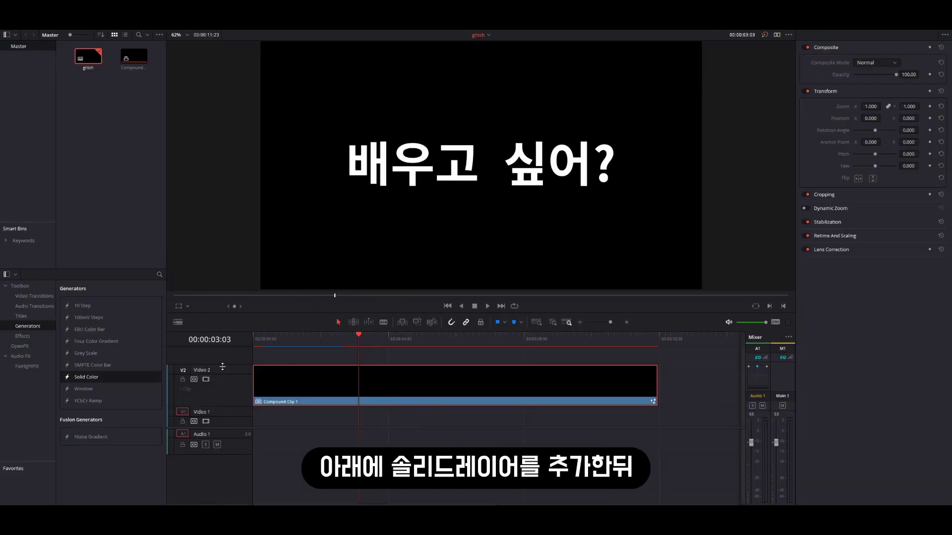
- On the Edit page, shrink the Video 2 track's height and place a Solid Color generator on Video 1 beneath Compound Clip 1
left_click_drag(223, 367, 223, 387)
left_click_drag(144, 379, 283, 417)
left_click(285, 339)
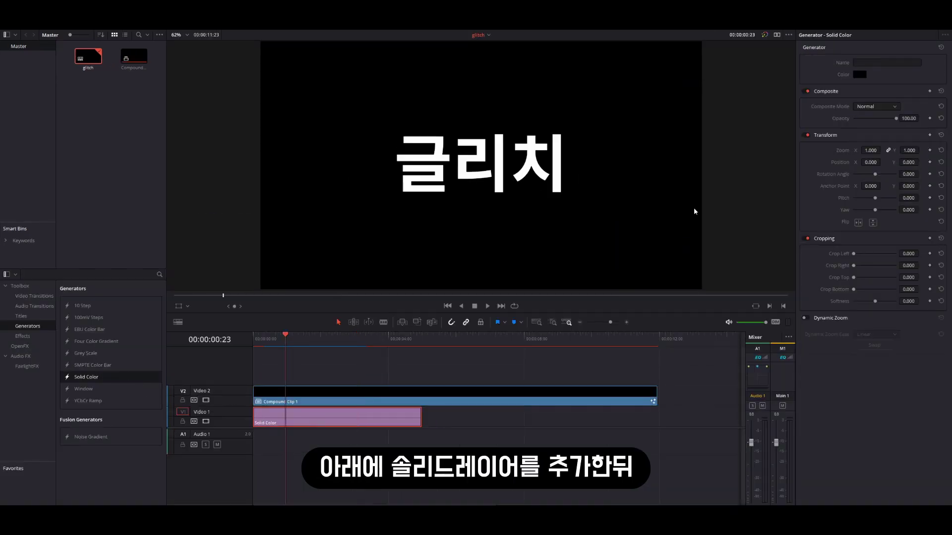
- Paste a turquoise HTML colour value into the Solid Color clip and extend the clip to the end of Compound Clip 1
left_click(860, 75)
double_click(518, 316)
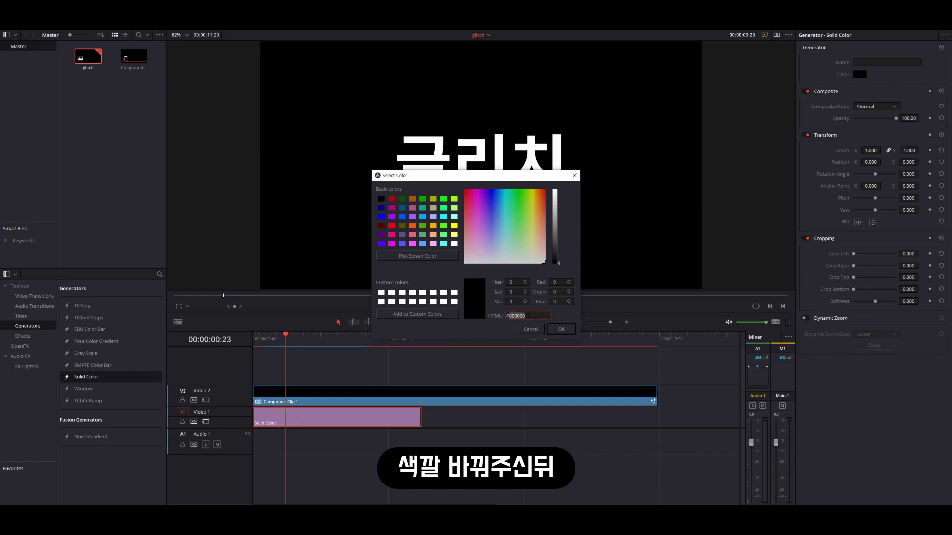
key("ctrl+v")
key("Return")
left_click_drag(421, 417, 657, 417)
- Set Compound Clip 1's Composite Mode to Add and play the timeline from the start
left_click(415, 357)
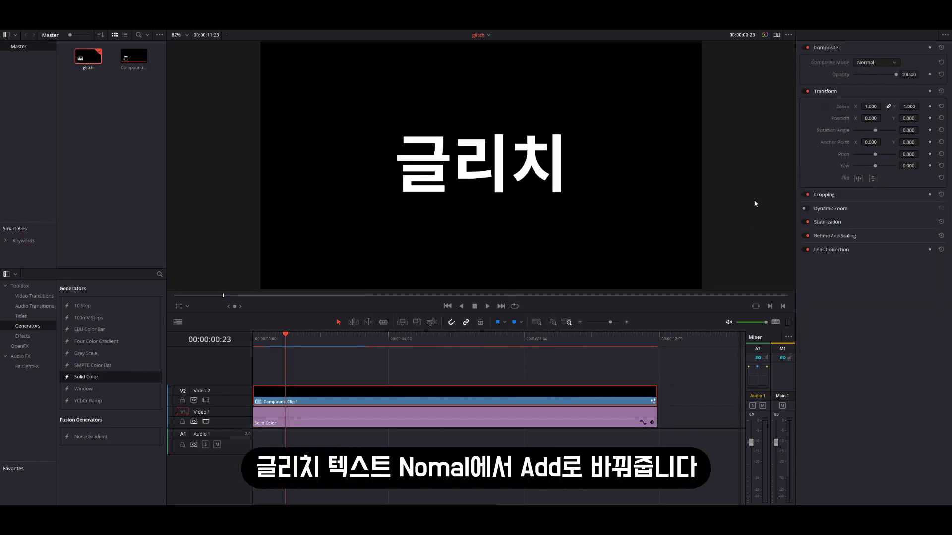
left_click(857, 83)
left_click(253, 339)
key("space")
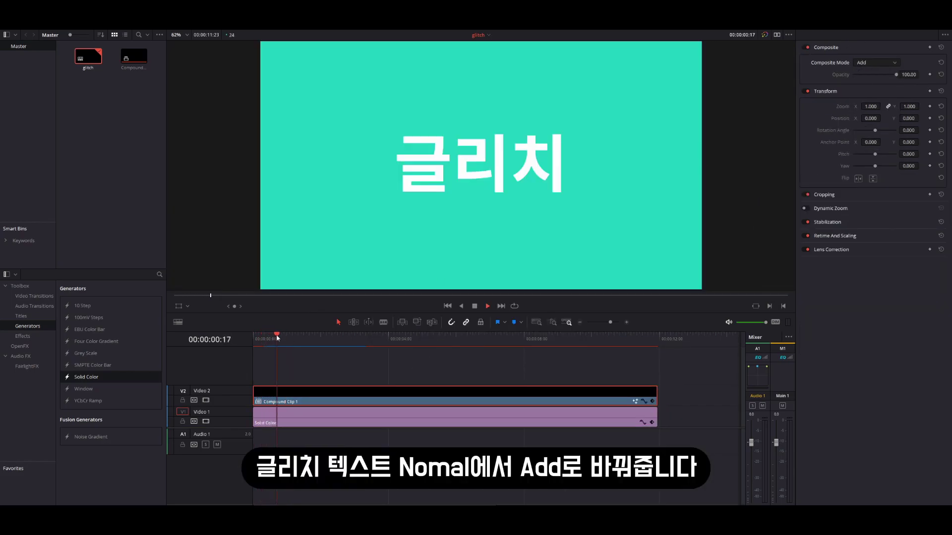